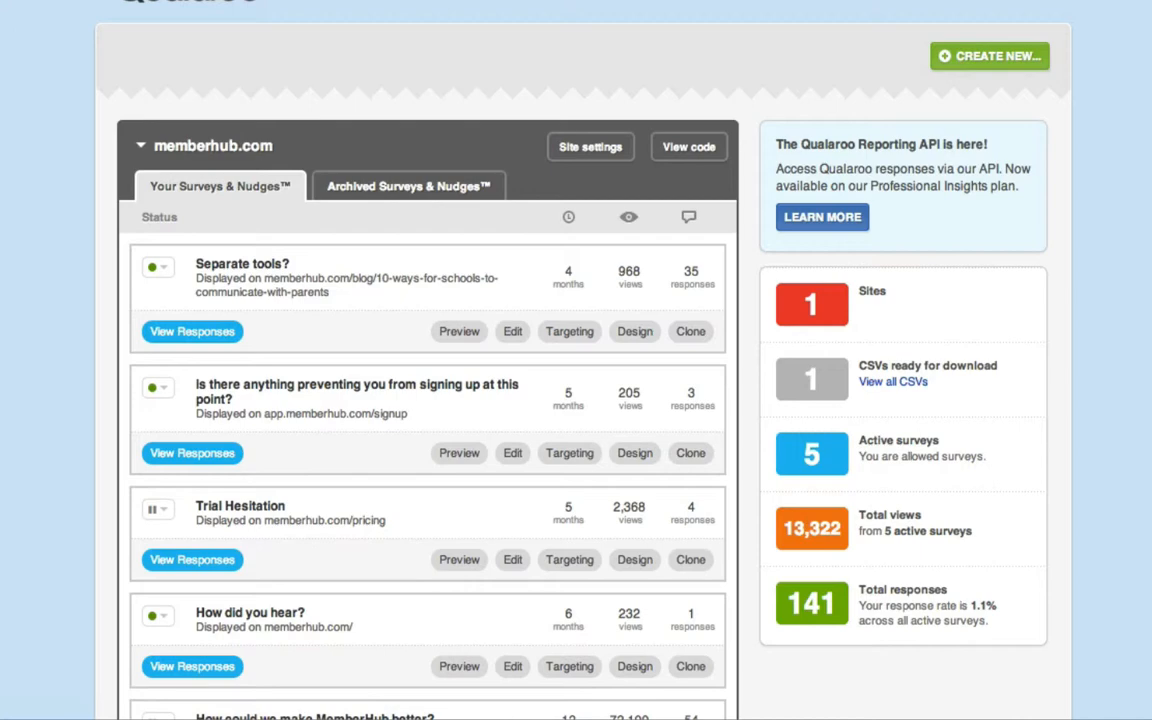
Step: Look through the dashboard's survey list and examine the questions of the "What else can we tell you about MemberHub?" survey in its editor
scroll(576, 360, "down", 4)
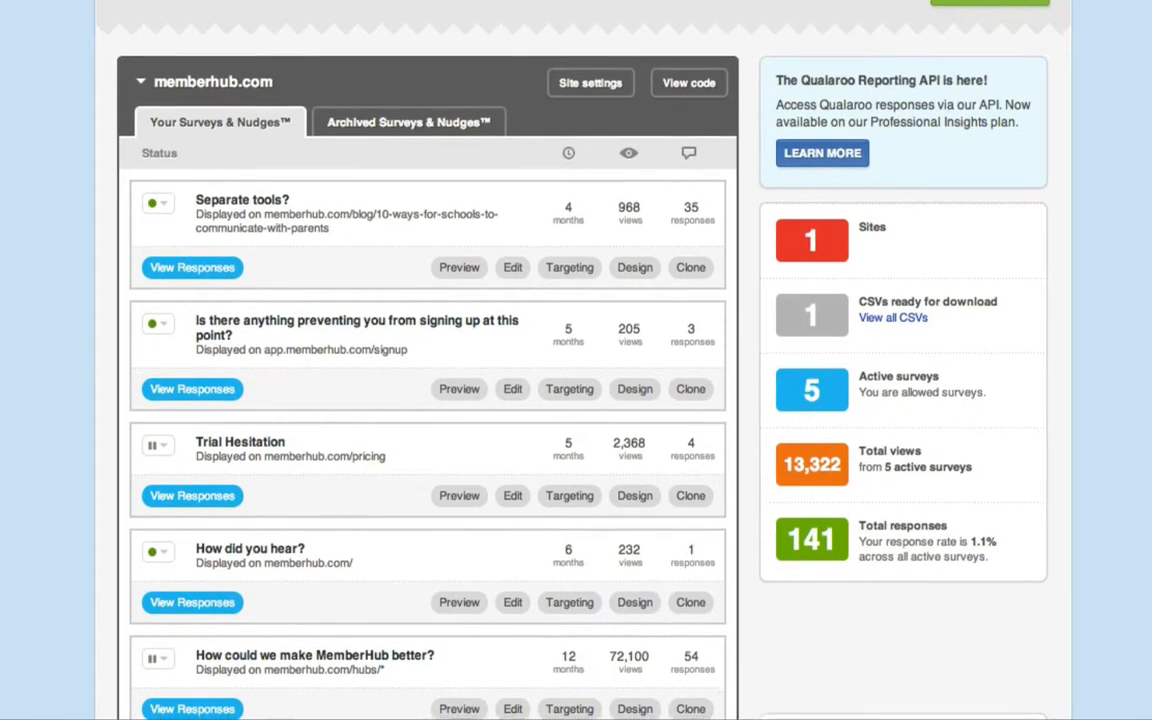
scroll(428, 360, "down", 3)
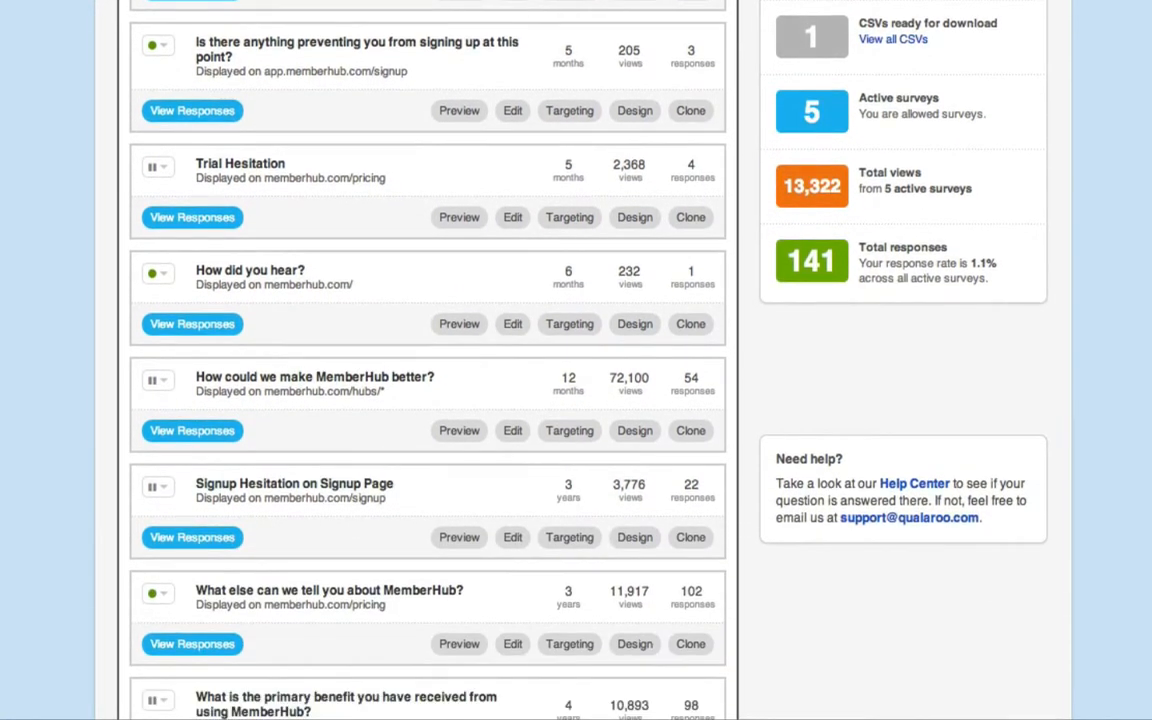
scroll(428, 360, "down", 2)
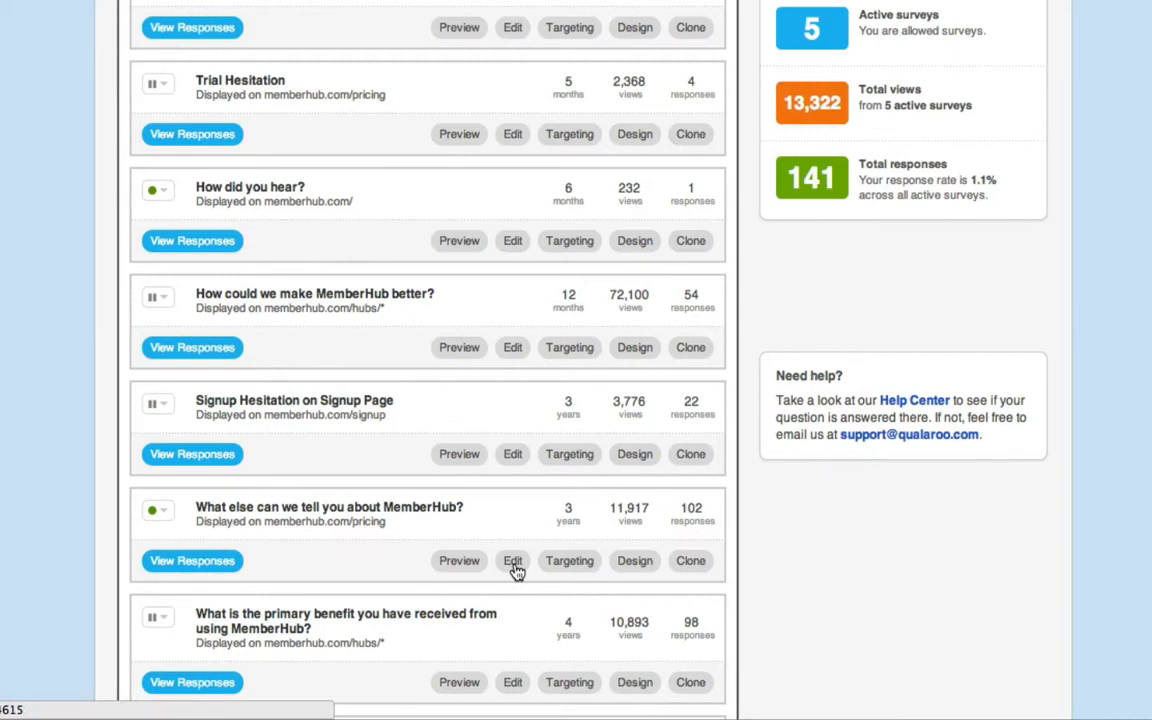
scroll(565, 535, "down", 3)
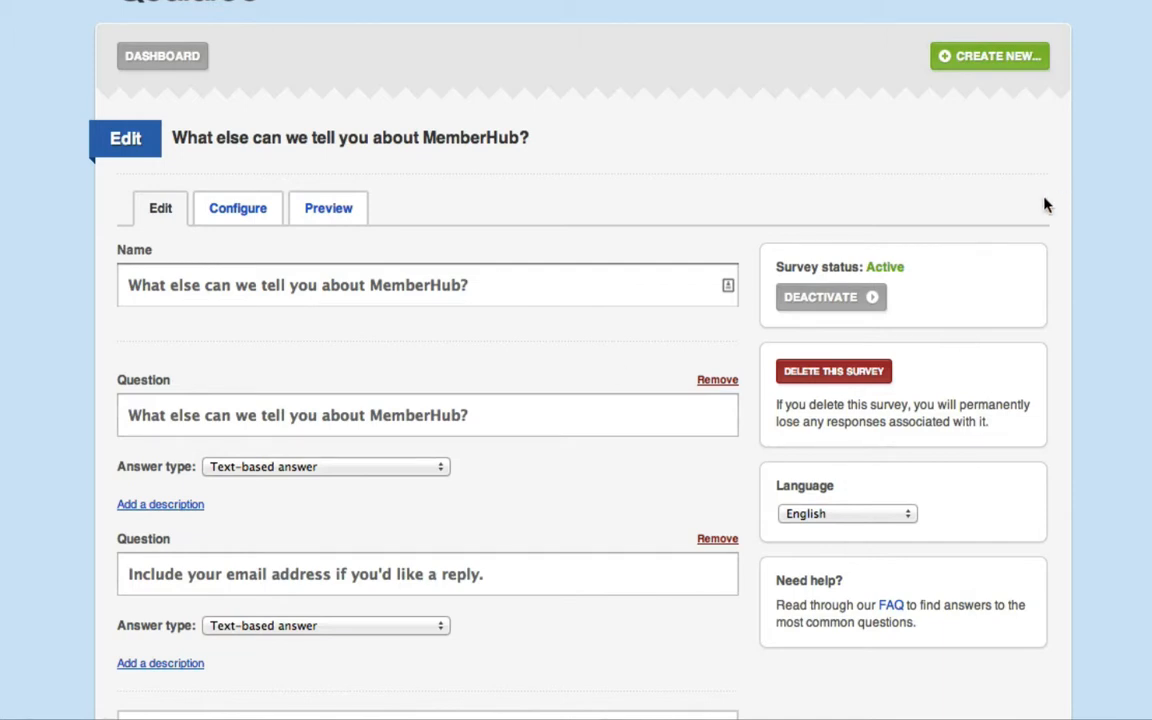
scroll(1045, 205, "down", 5)
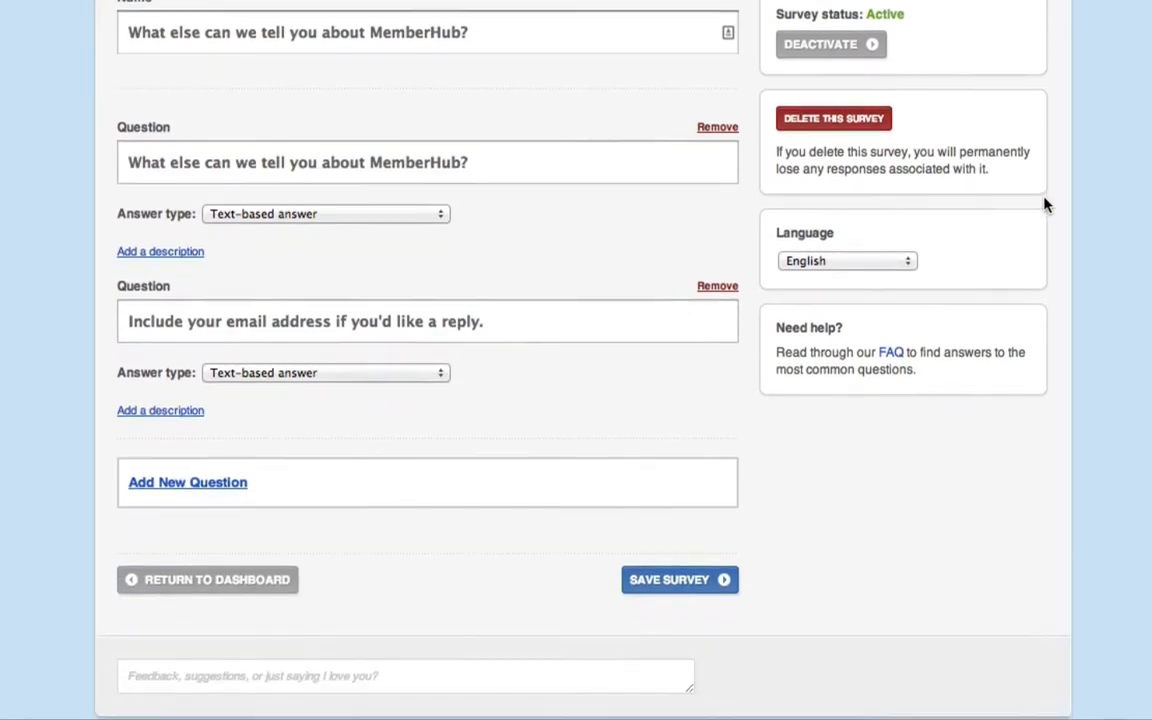
scroll(1045, 205, "up", 4)
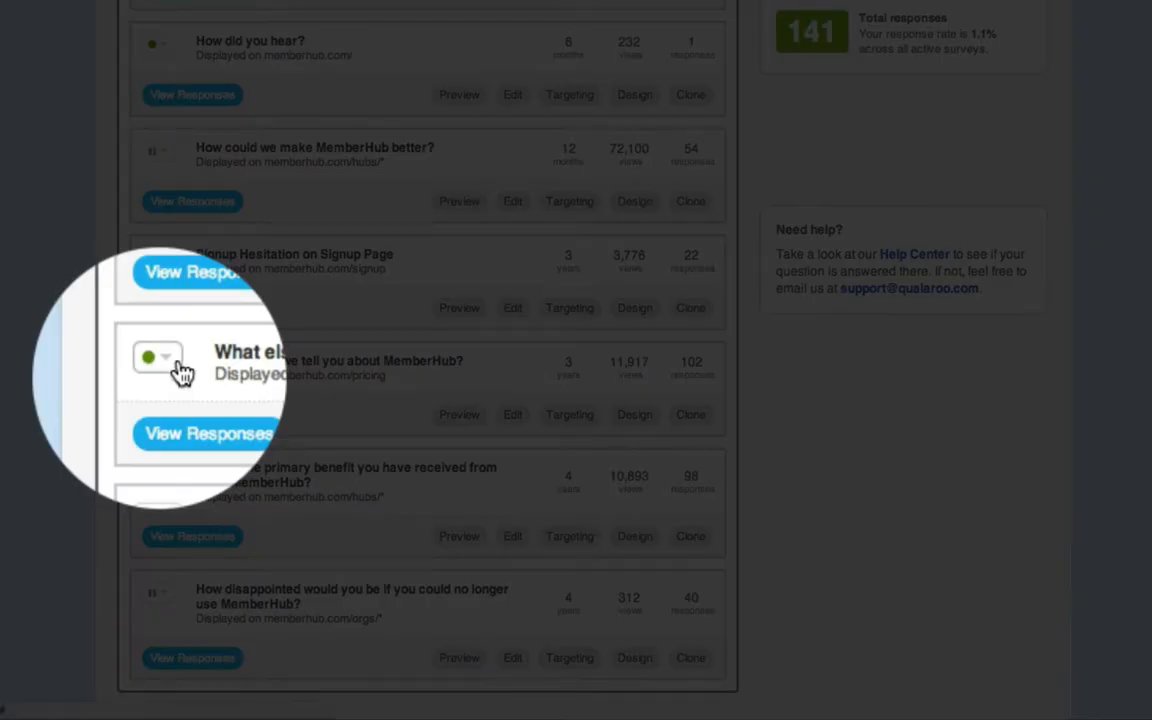
Step: Pause the active "What else can we tell you about MemberHub?" survey from the dashboard and check its status options
left_click(178, 362)
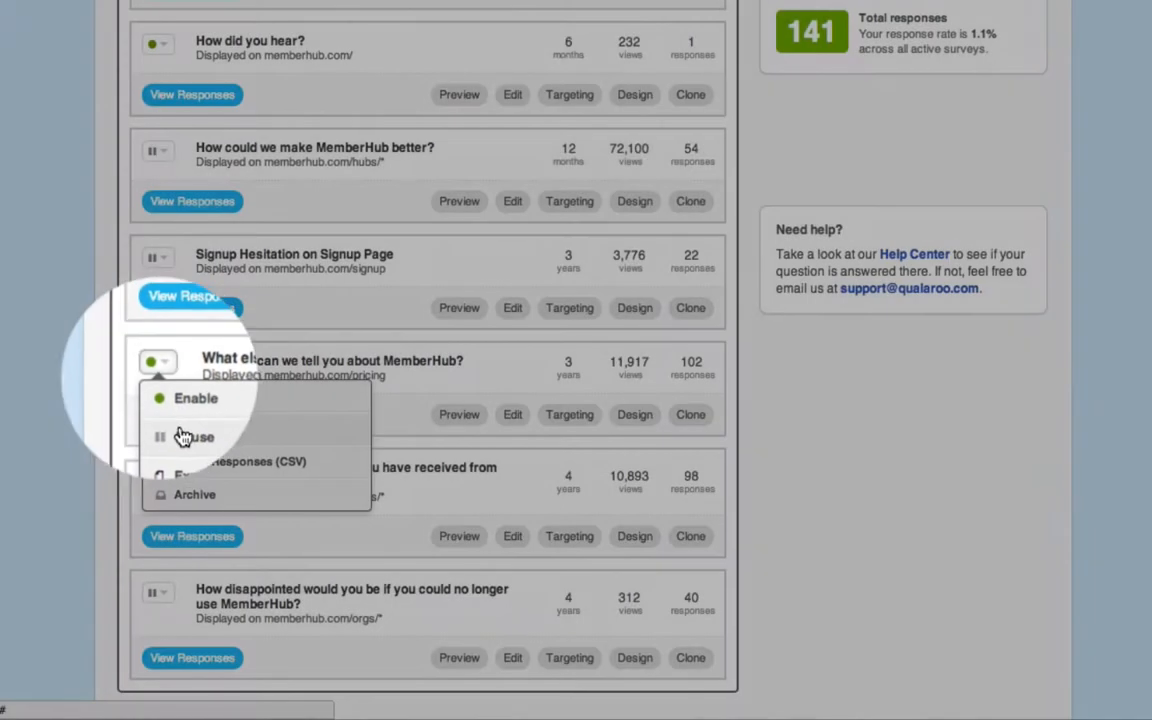
left_click(178, 425)
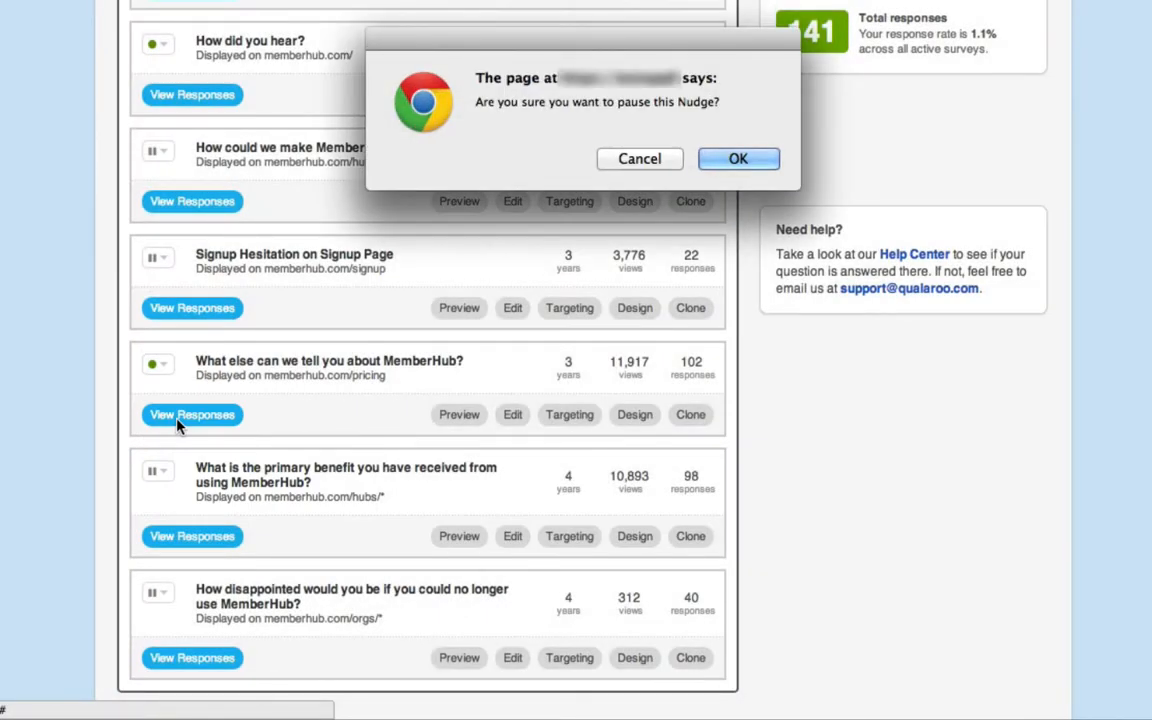
key("Return")
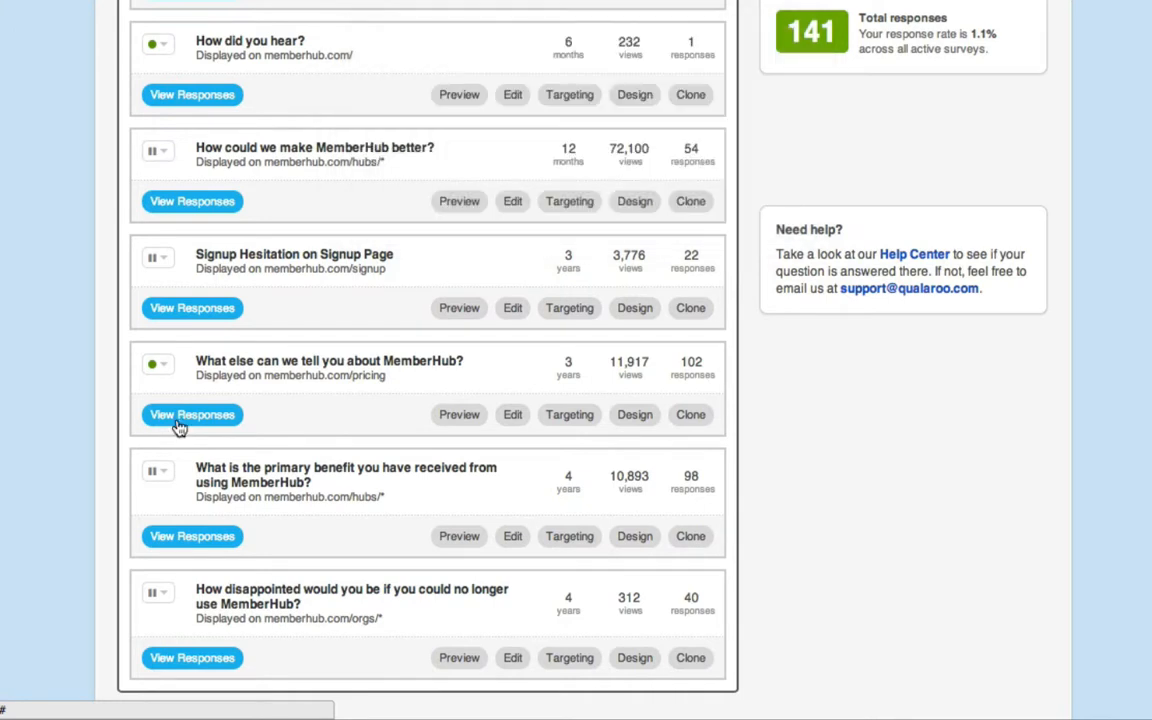
left_click(160, 365)
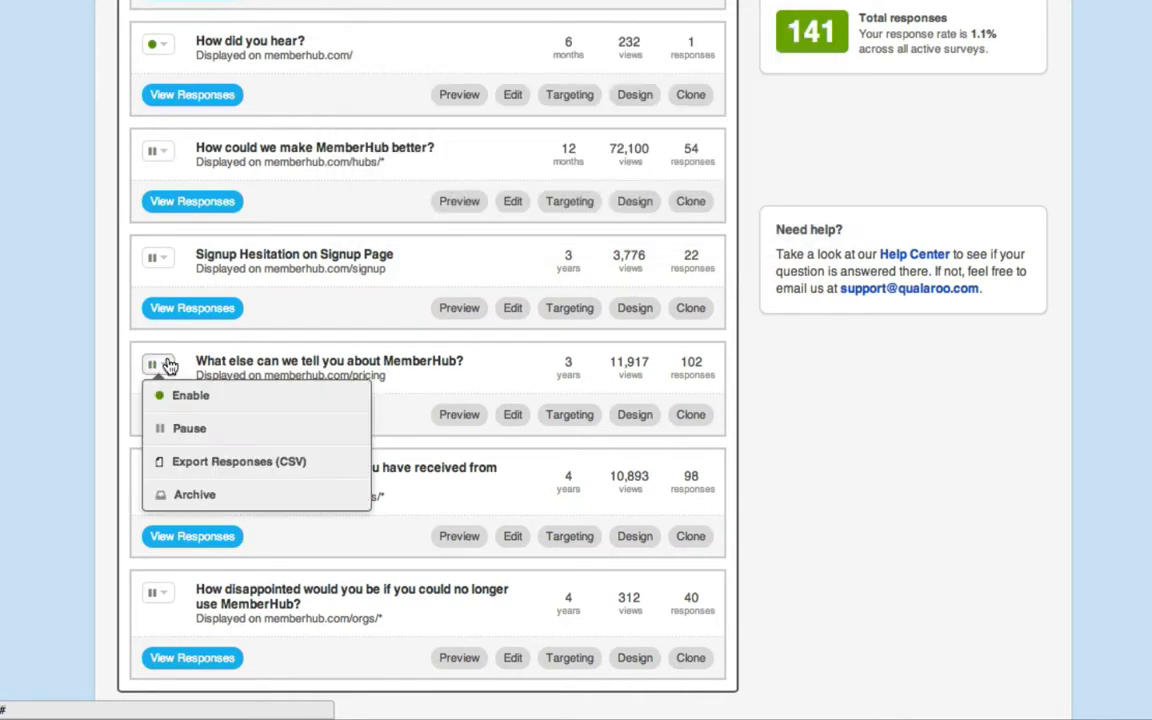
left_click(21, 367)
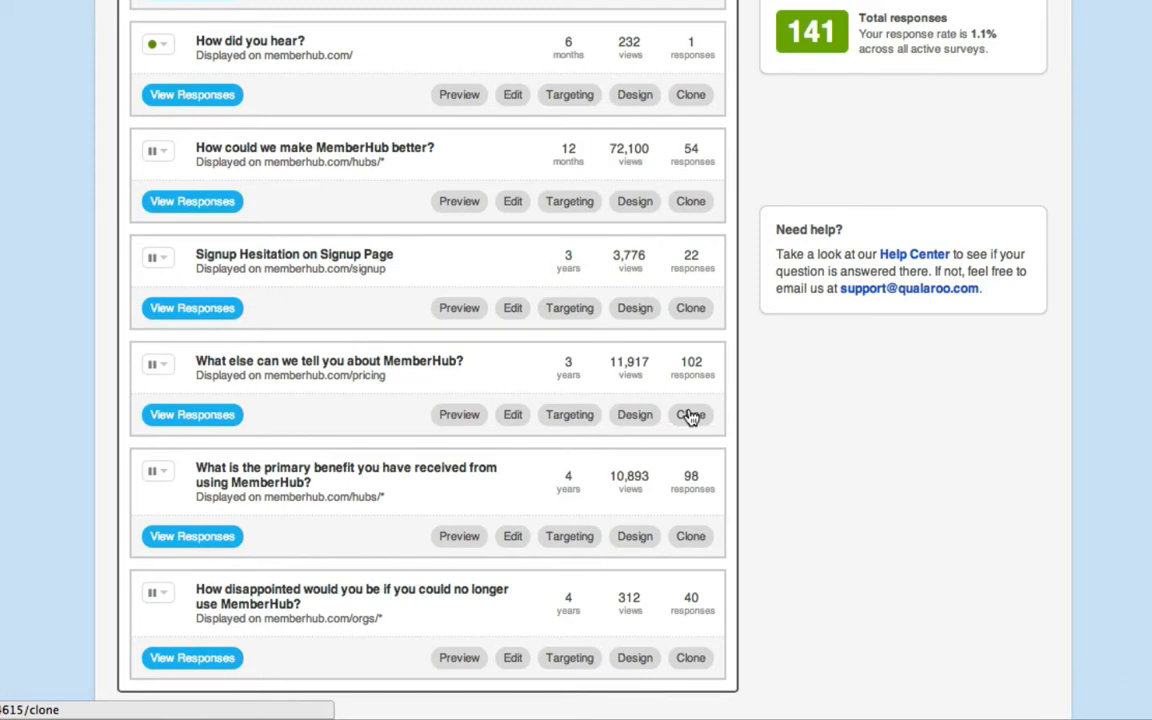
Step: Clone the "What else can we tell you about MemberHub?" survey and make its first question the start step of the copy
left_click(690, 415)
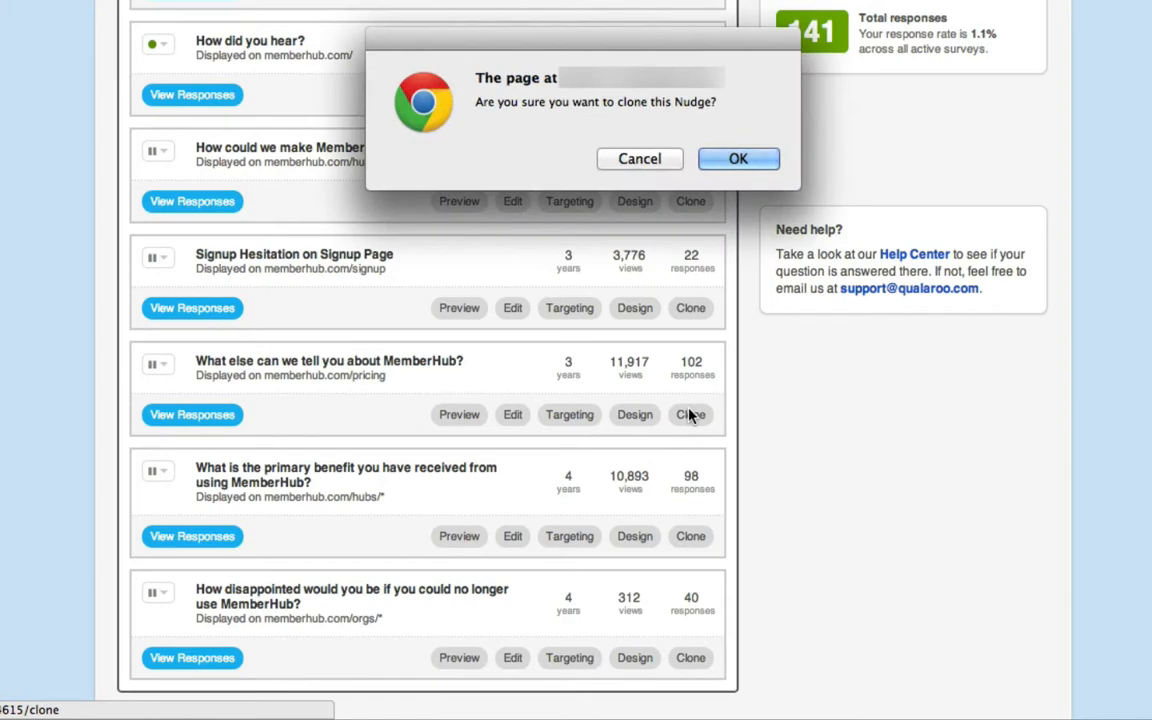
key("Return")
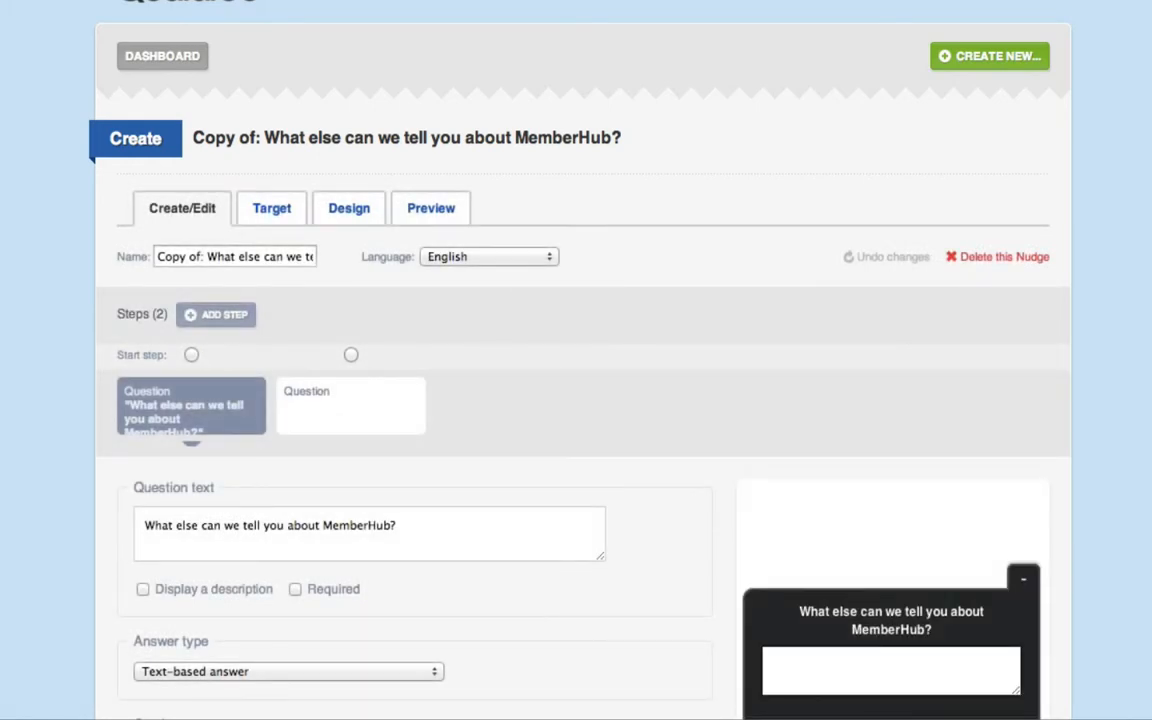
scroll(451, 472, "down", 4)
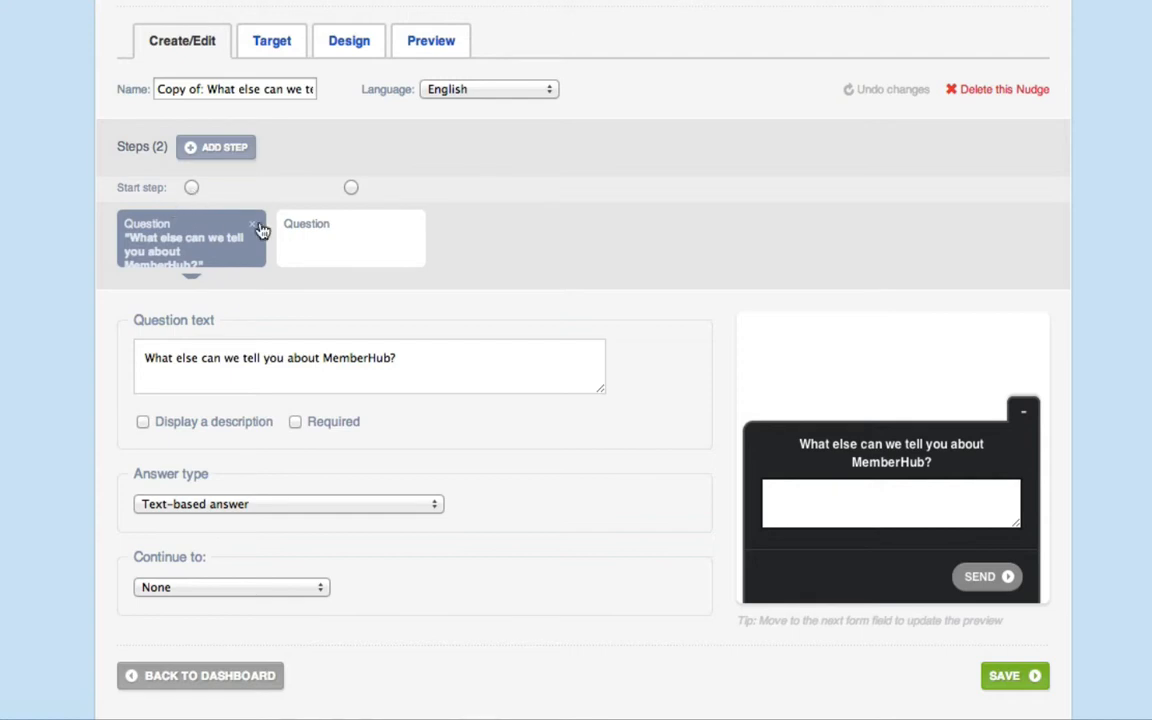
left_click(191, 188)
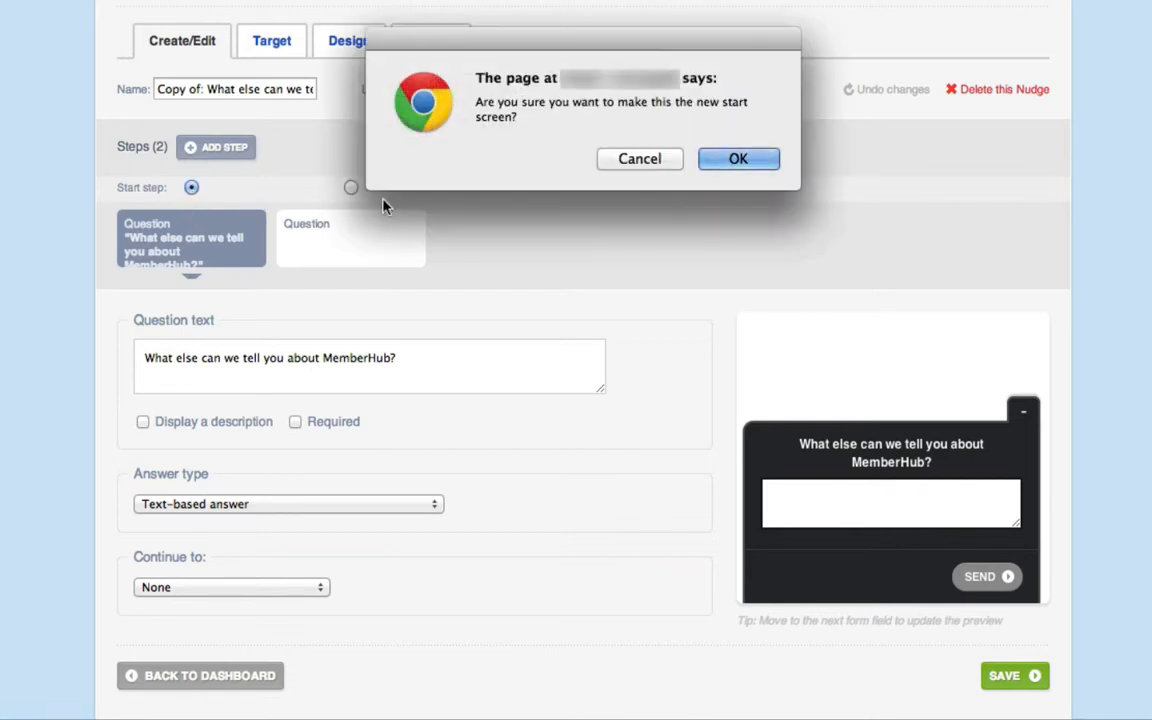
left_click(738, 158)
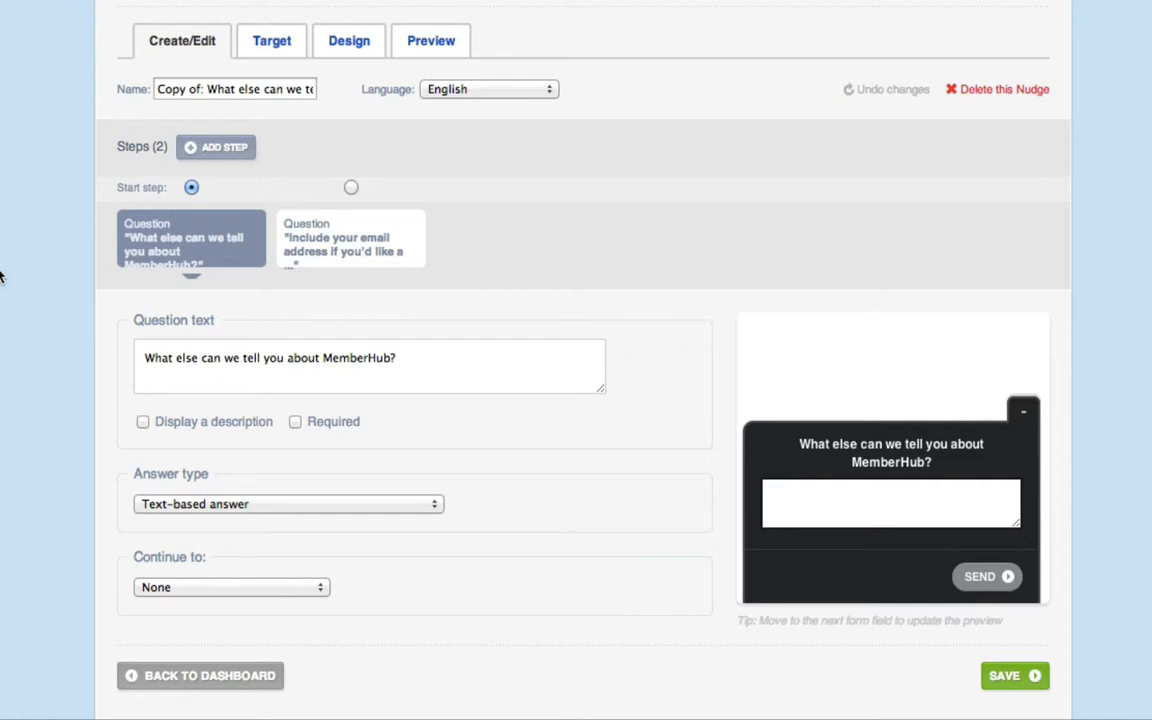
Step: Compare the two question steps, and make the first question continue to "Include your email address if you'd like a reply."
left_click(341, 254)
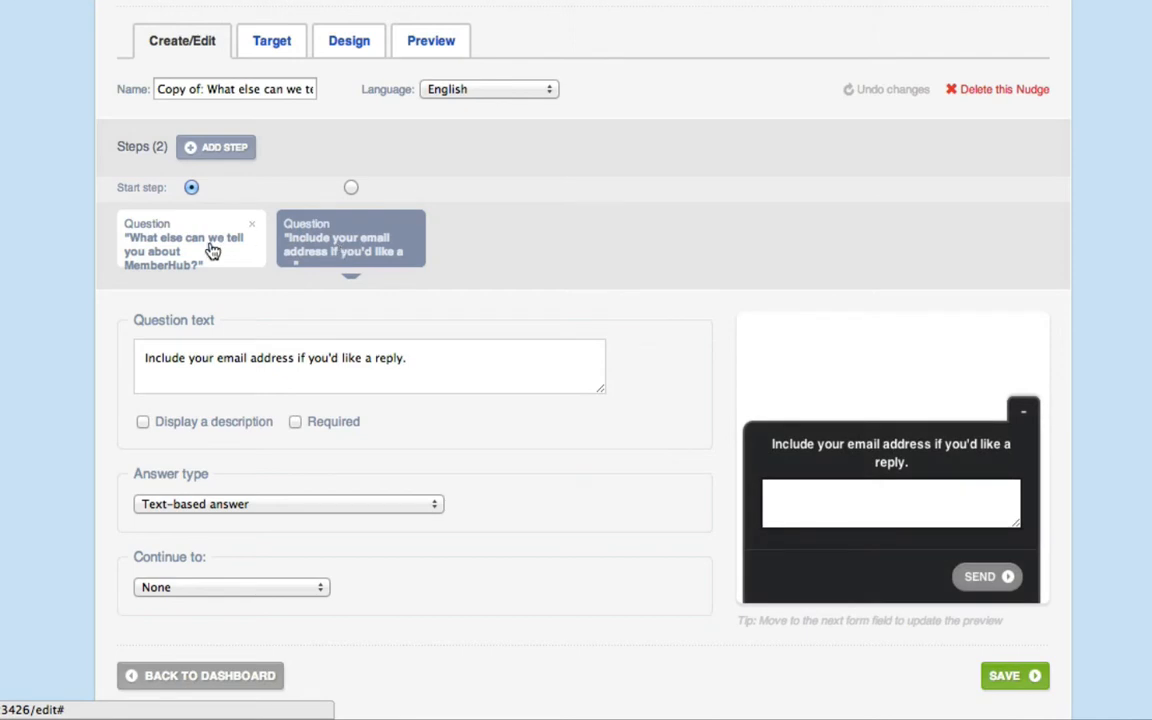
left_click(212, 250)
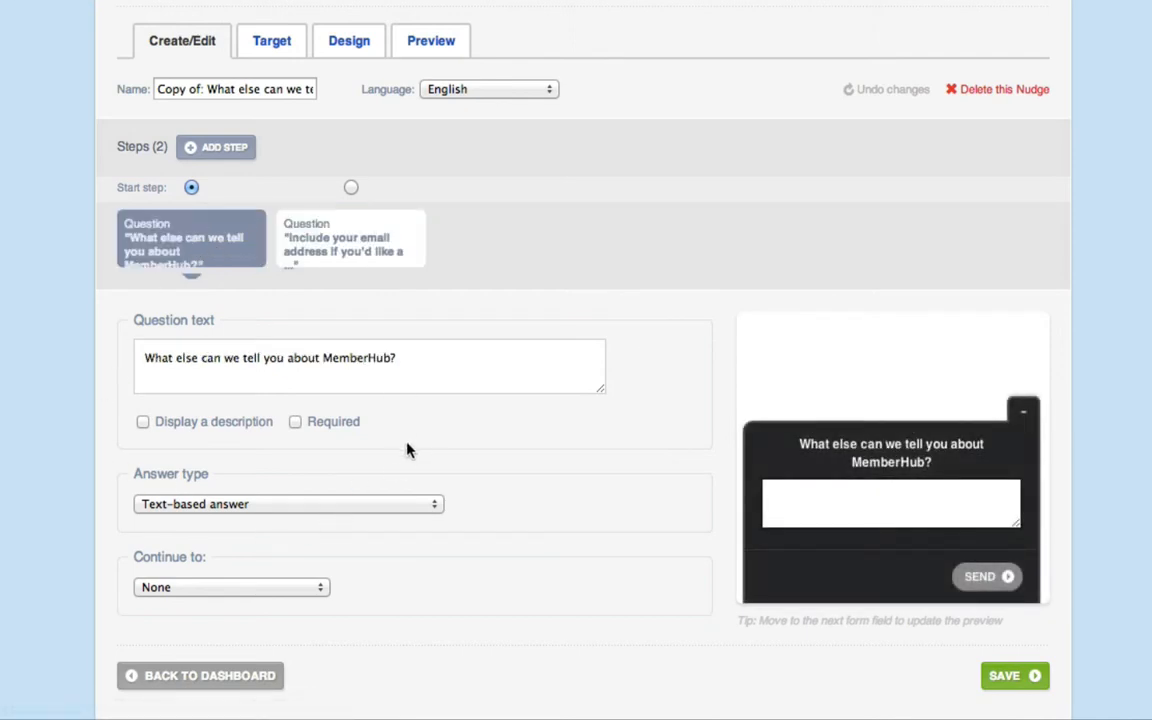
left_click(290, 259)
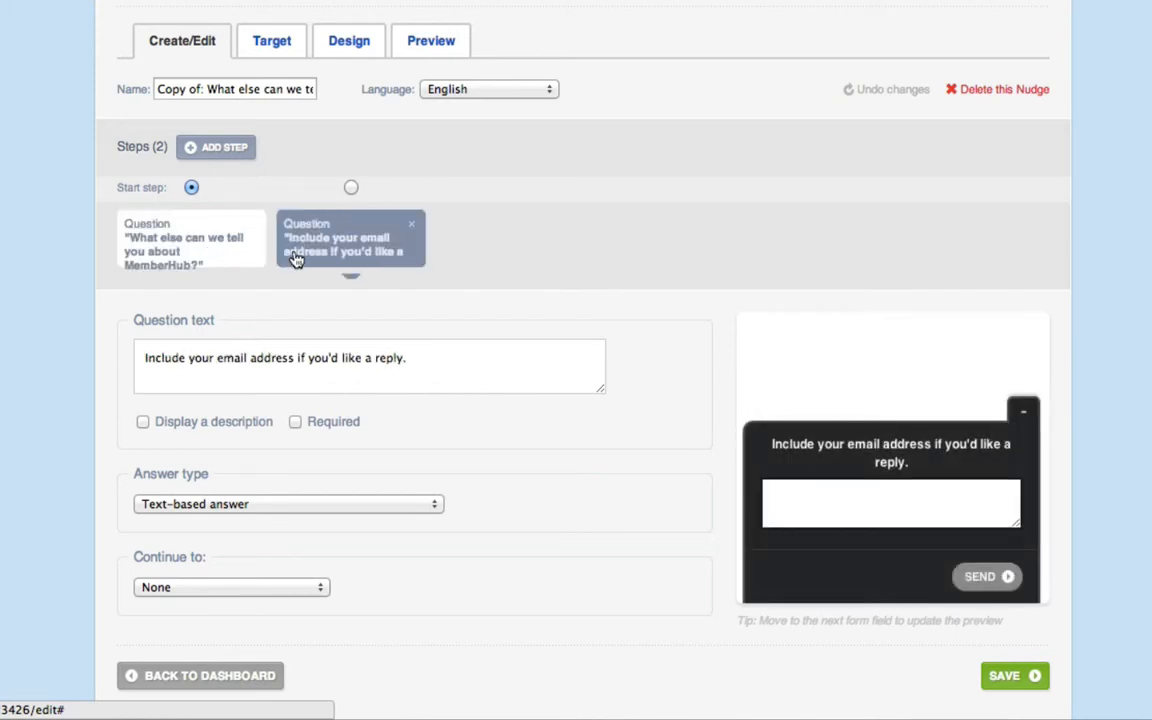
left_click(221, 272)
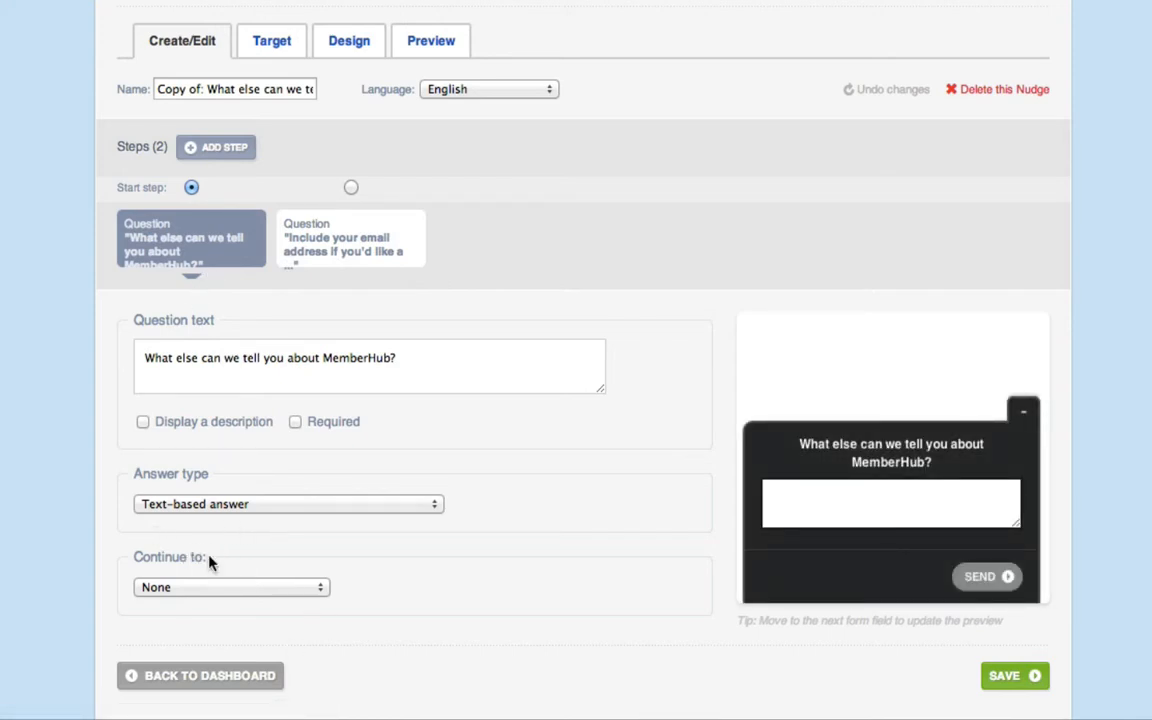
left_click_drag(204, 556, 100, 556)
left_click(95, 559)
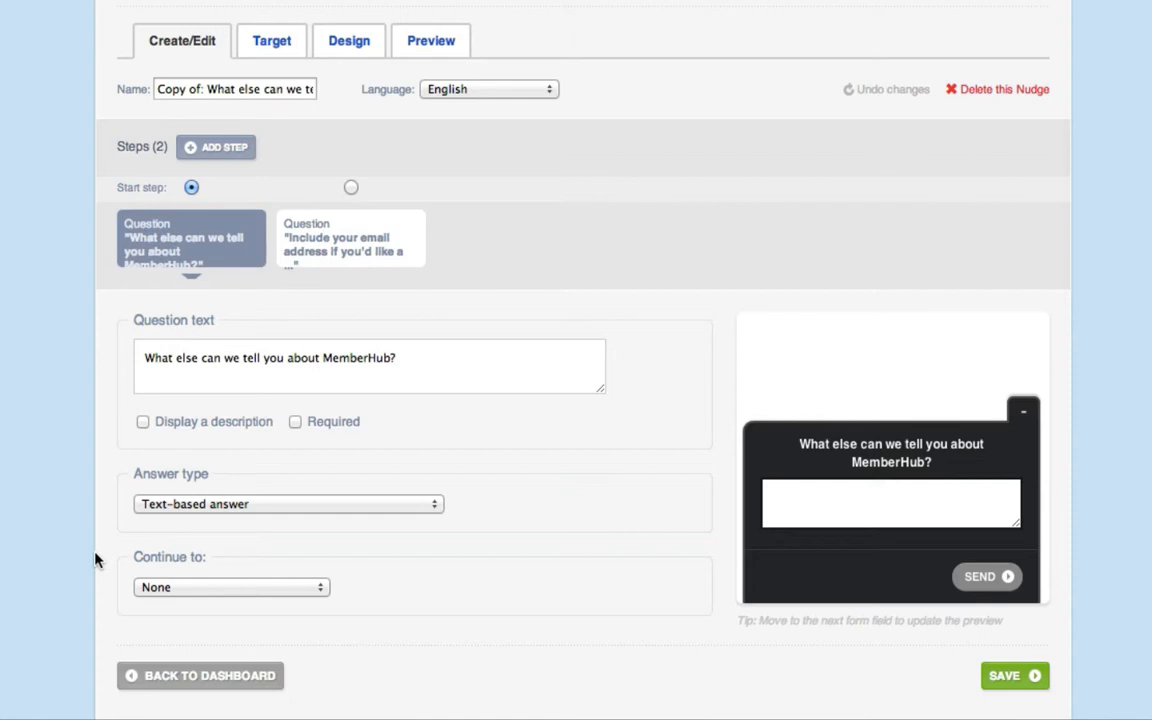
left_click(210, 588)
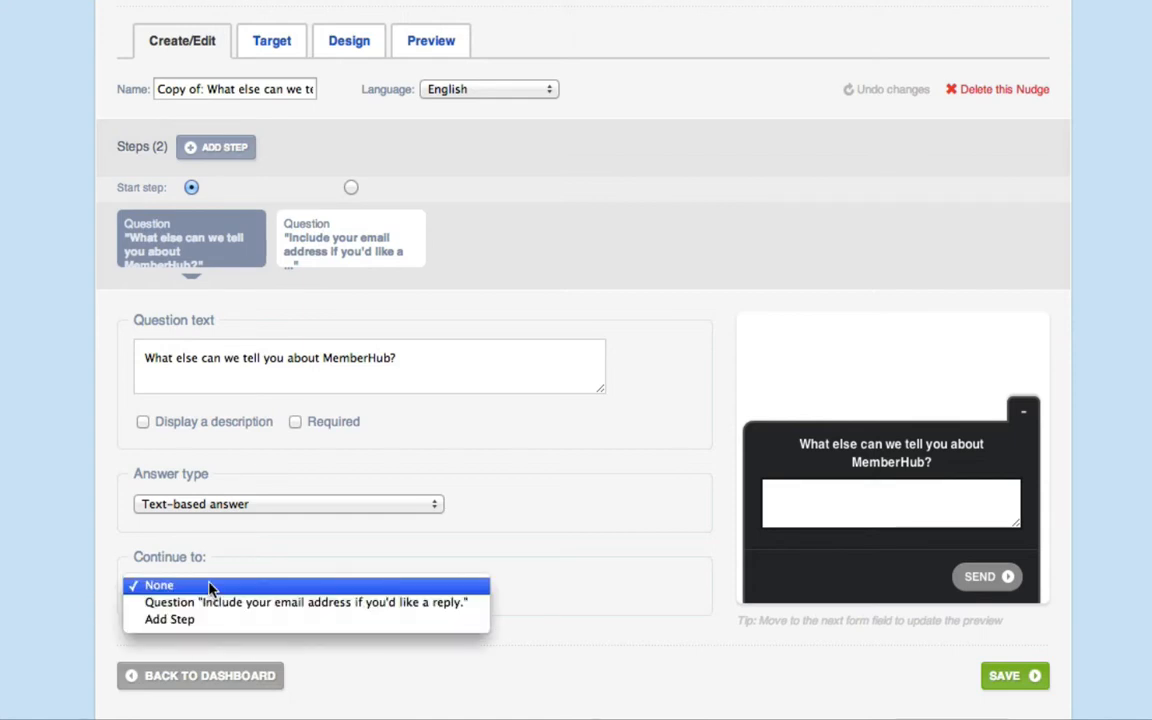
left_click(220, 602)
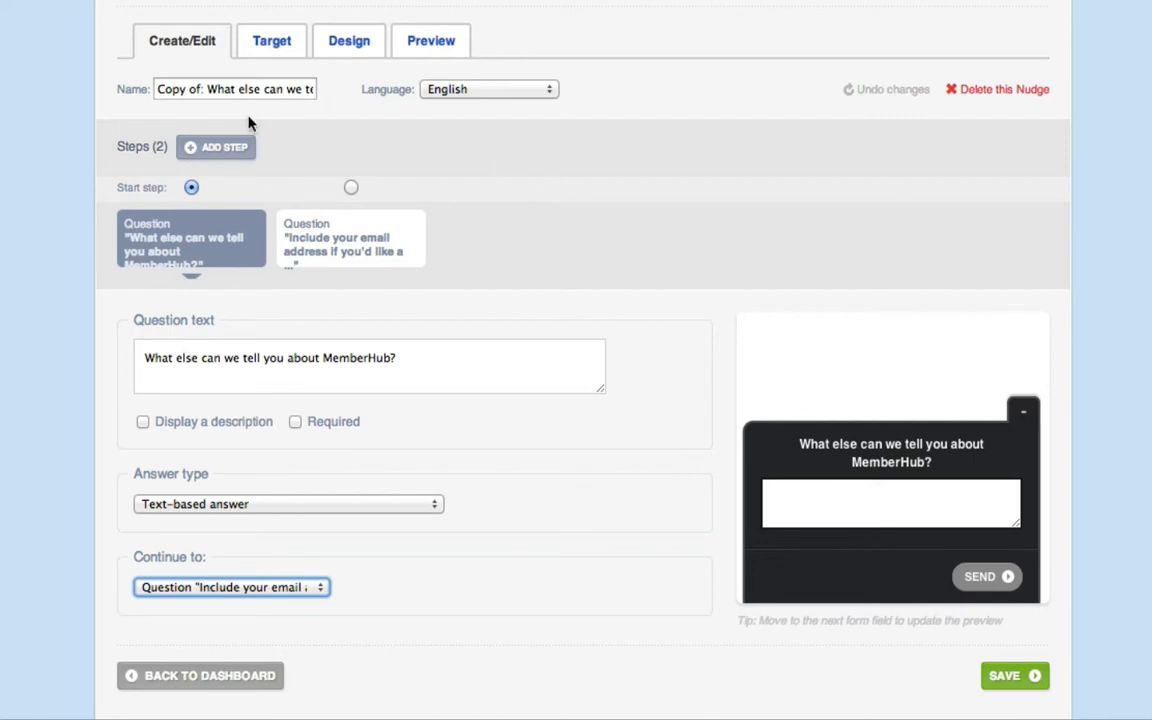
Step: Add a Message Screen step to the cloned survey and enable its call to action button
left_click(219, 157)
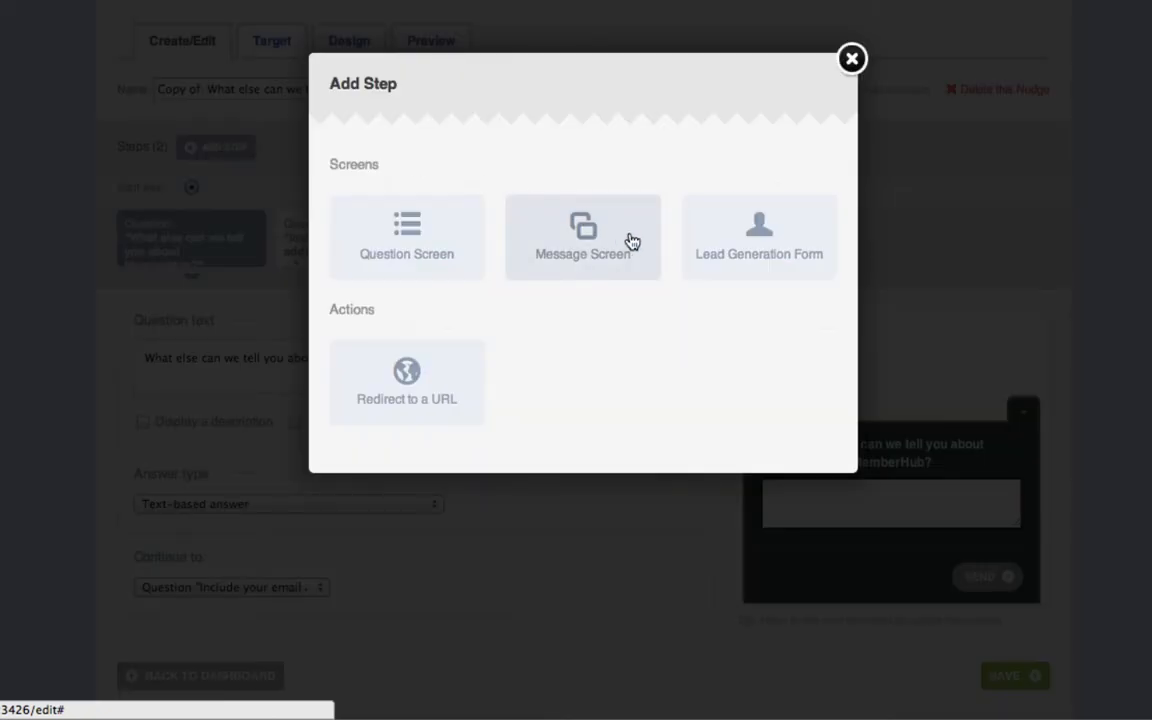
left_click(632, 242)
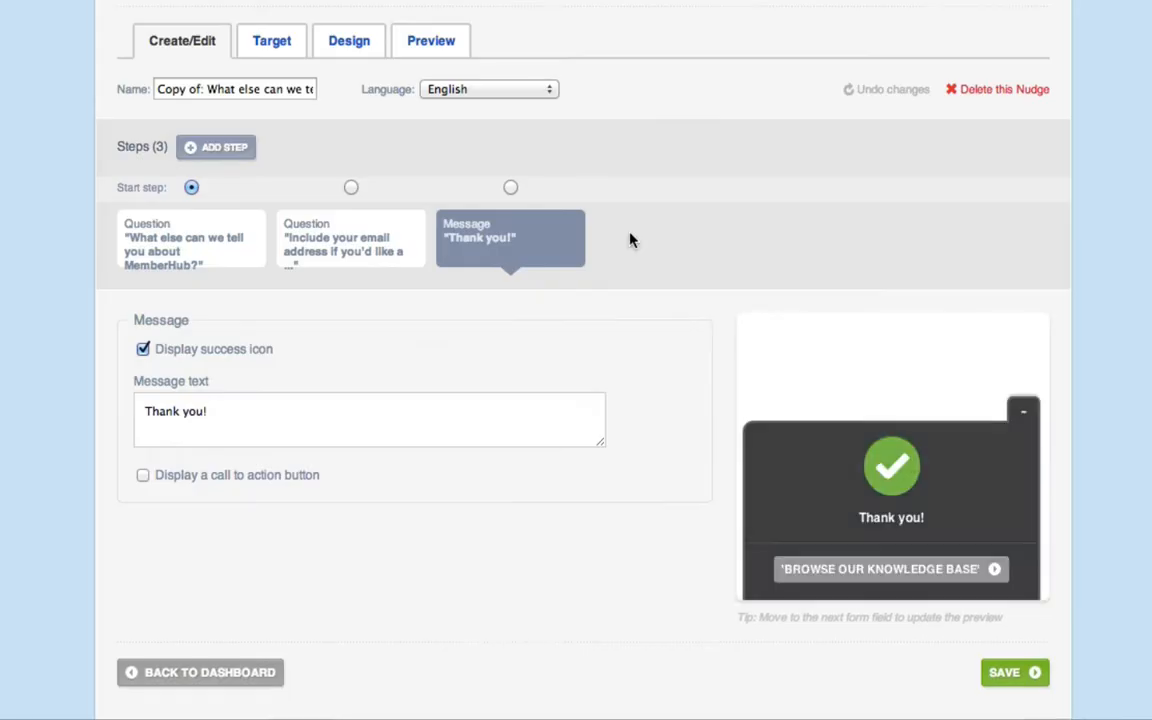
left_click(509, 414)
left_click(198, 477)
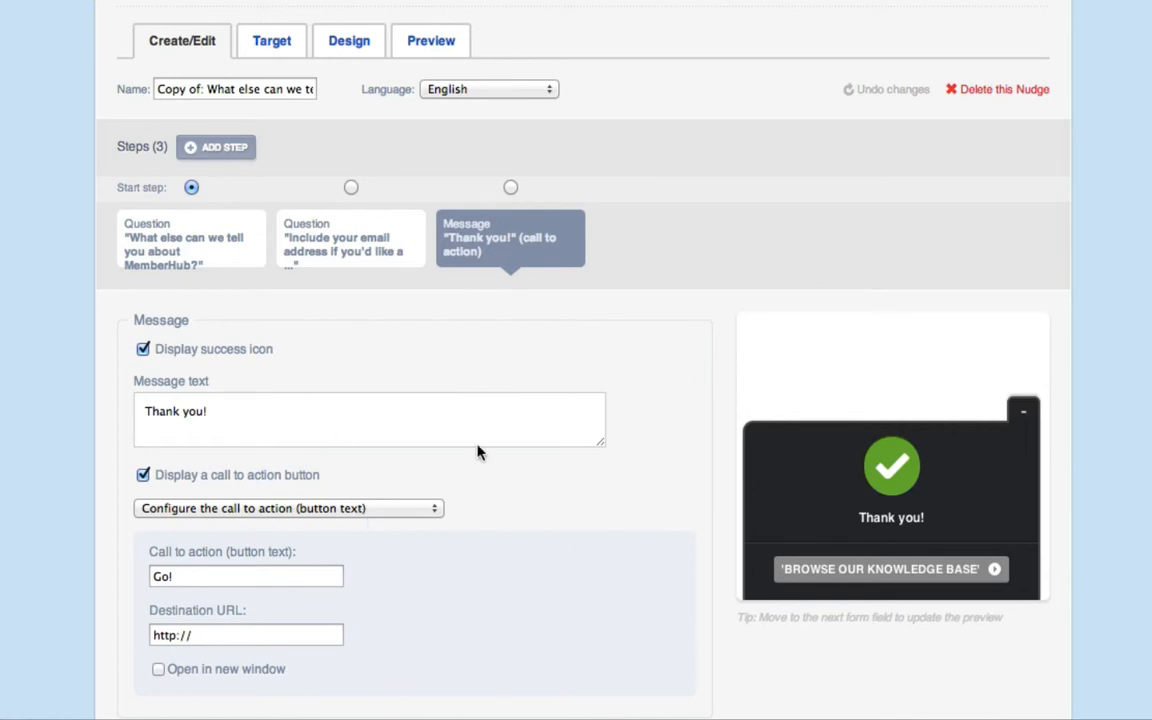
Step: Make the "Include your email address if you'd like a reply." question continue to the "Thank you!" message
left_click(221, 242)
left_click(350, 245)
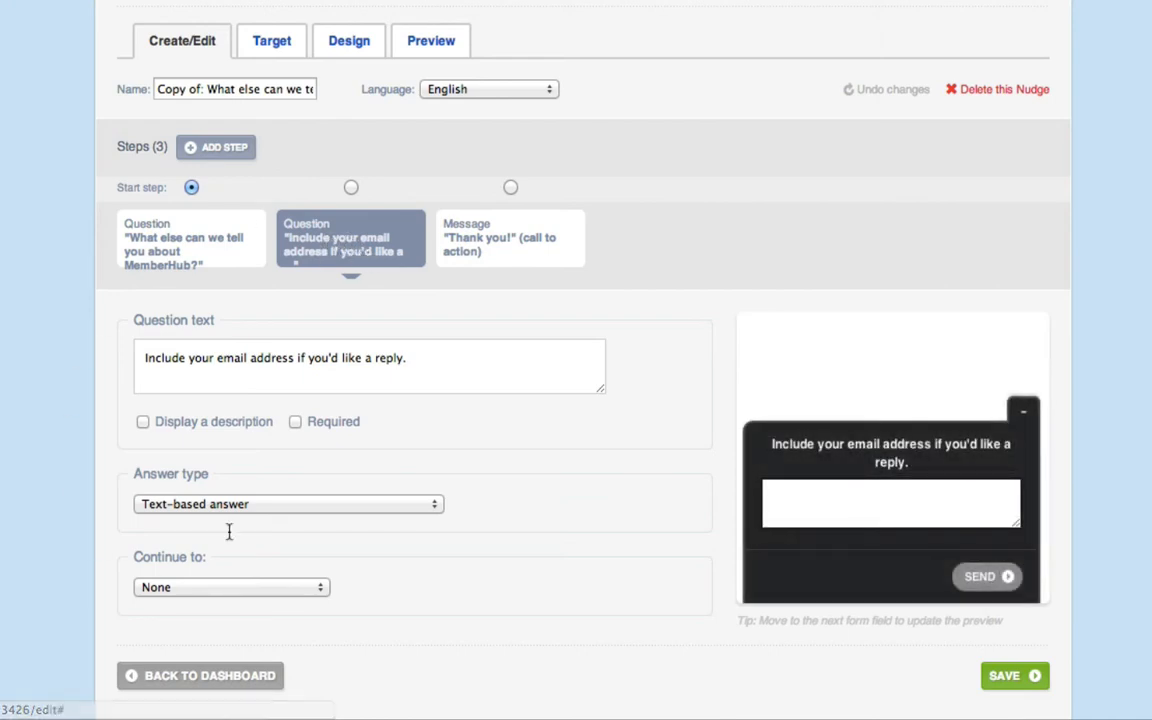
left_click(252, 589)
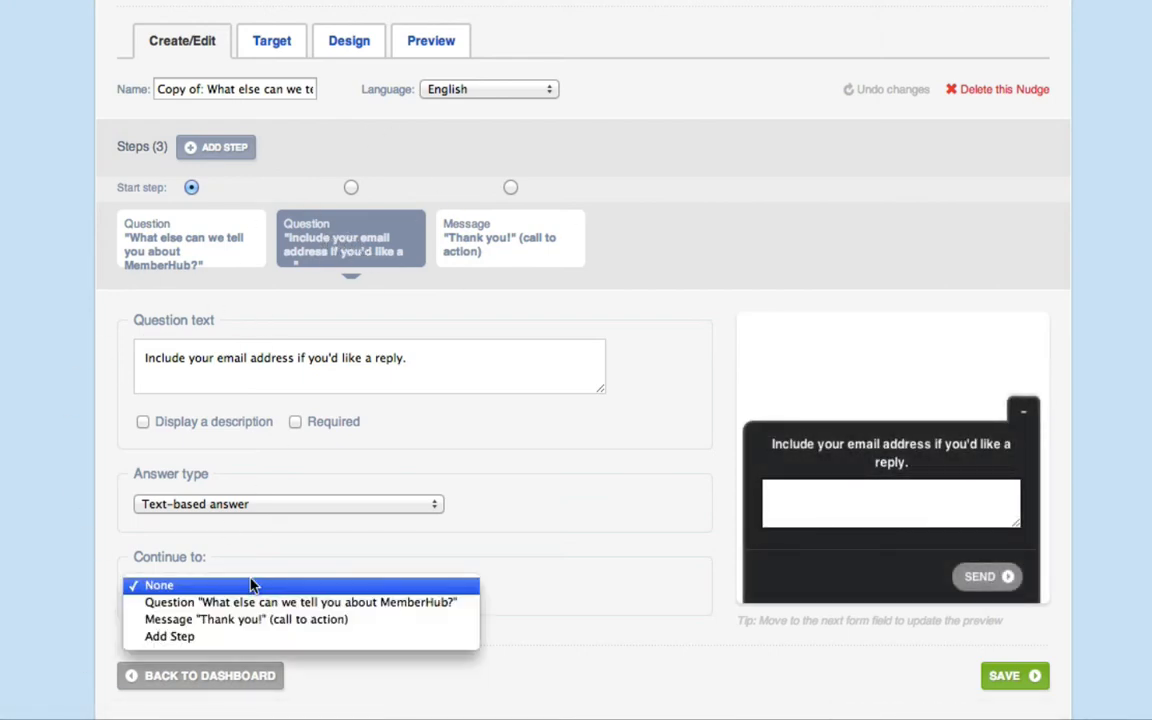
left_click(250, 620)
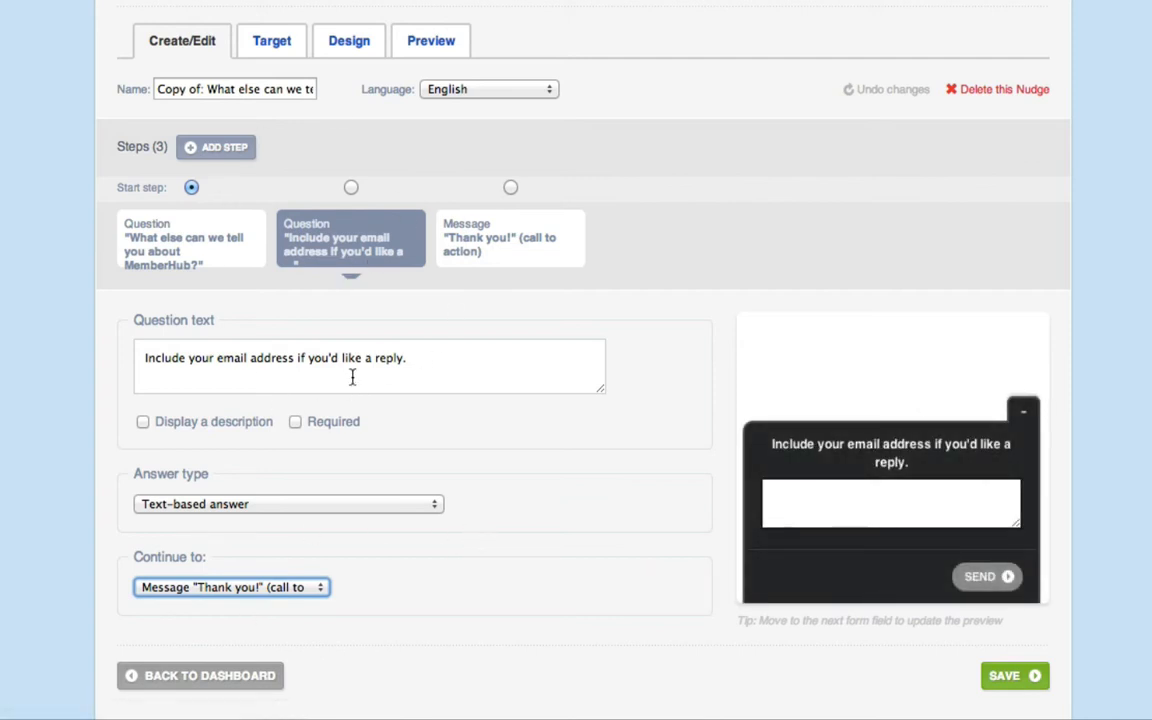
Step: Disable the call to action button on the "Thank you!" message and save the cloned survey
left_click(539, 272)
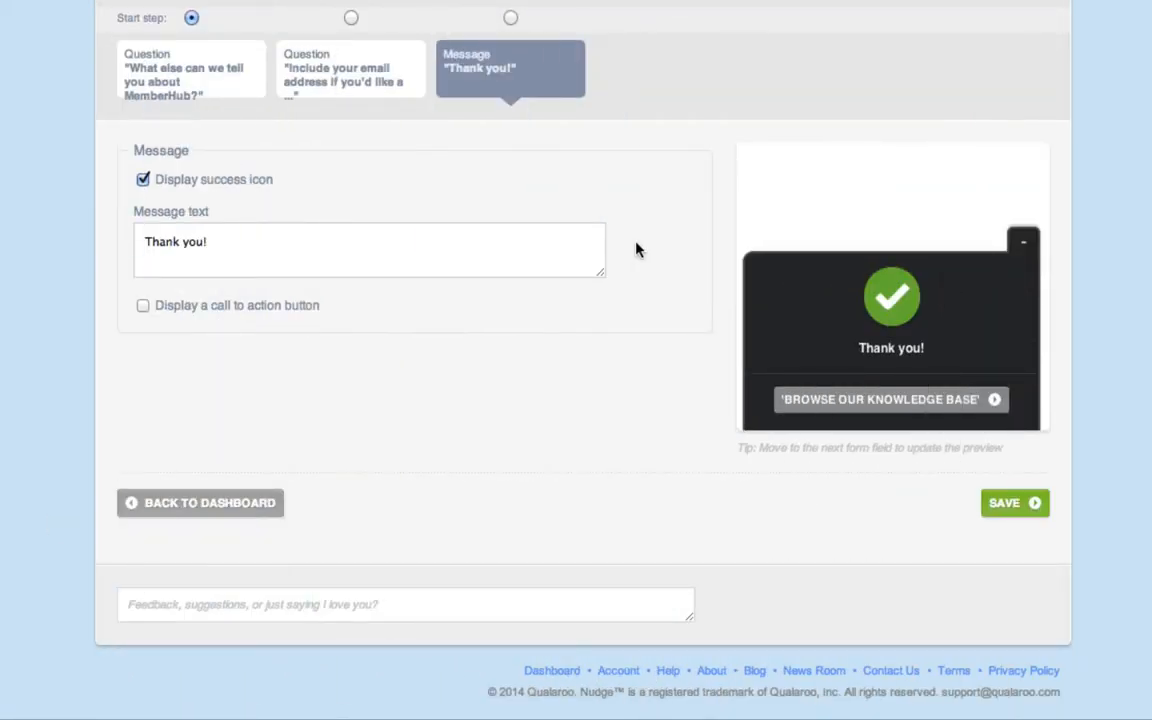
left_click(1004, 504)
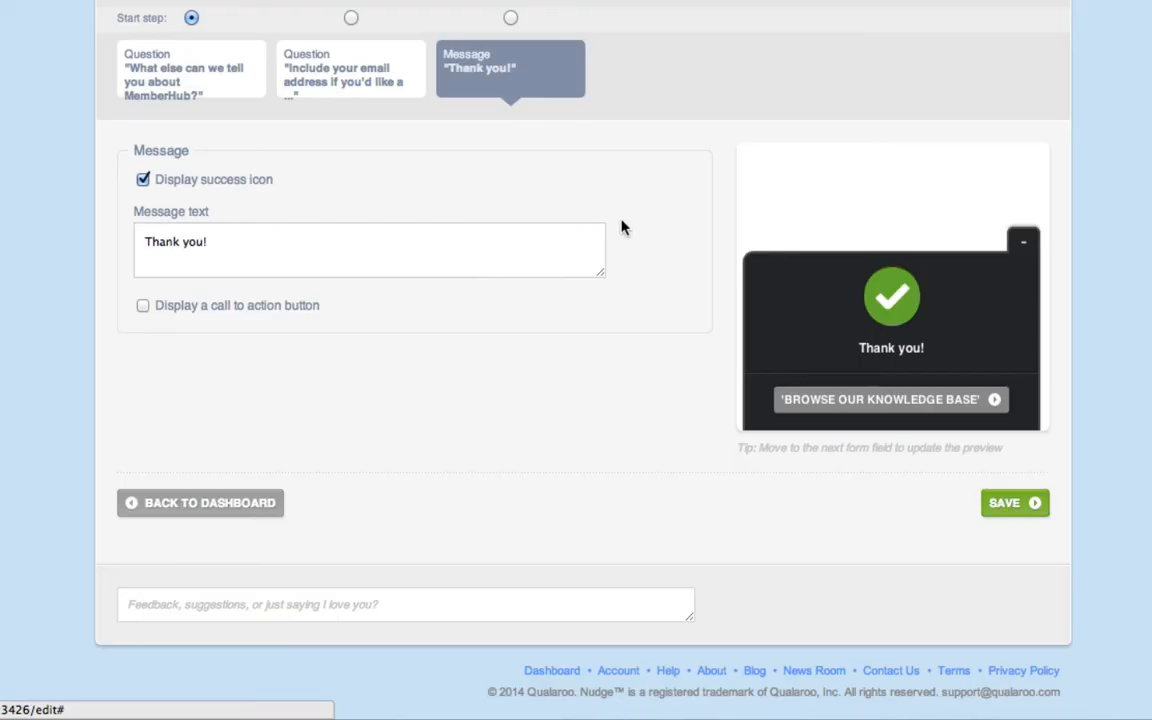
Step: Open the cloned survey's targeting settings, showing where it should appear and who should be prompted
scroll(612, 229, "up", 4)
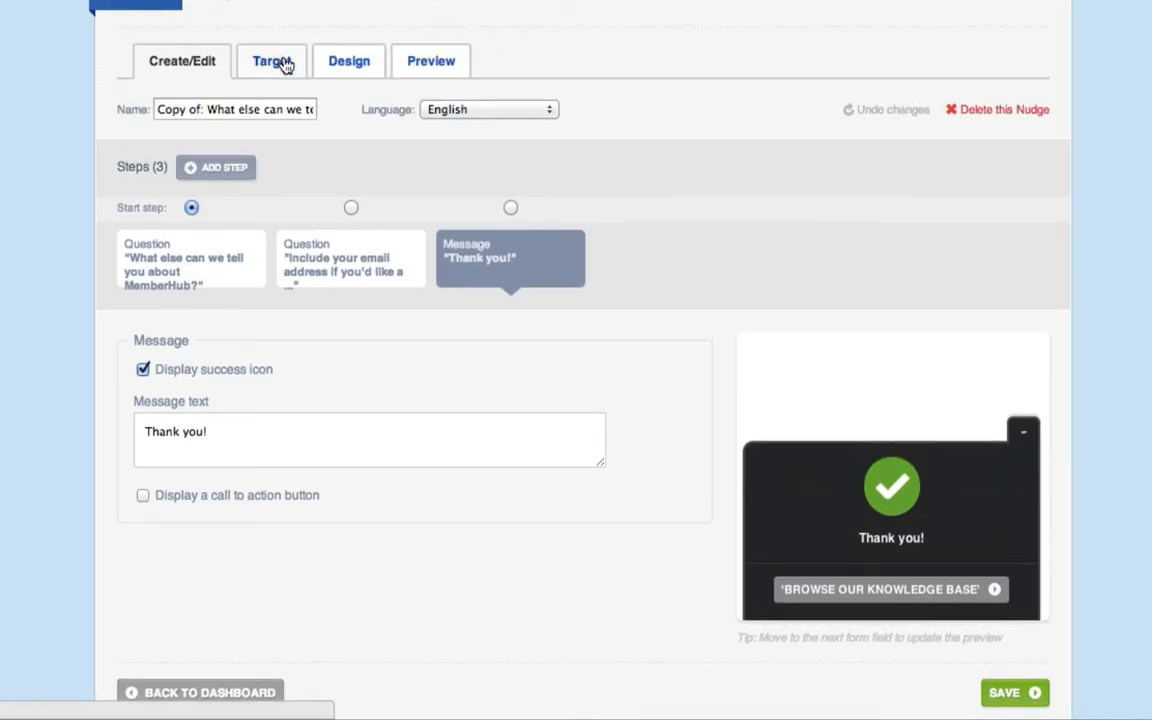
left_click(283, 63)
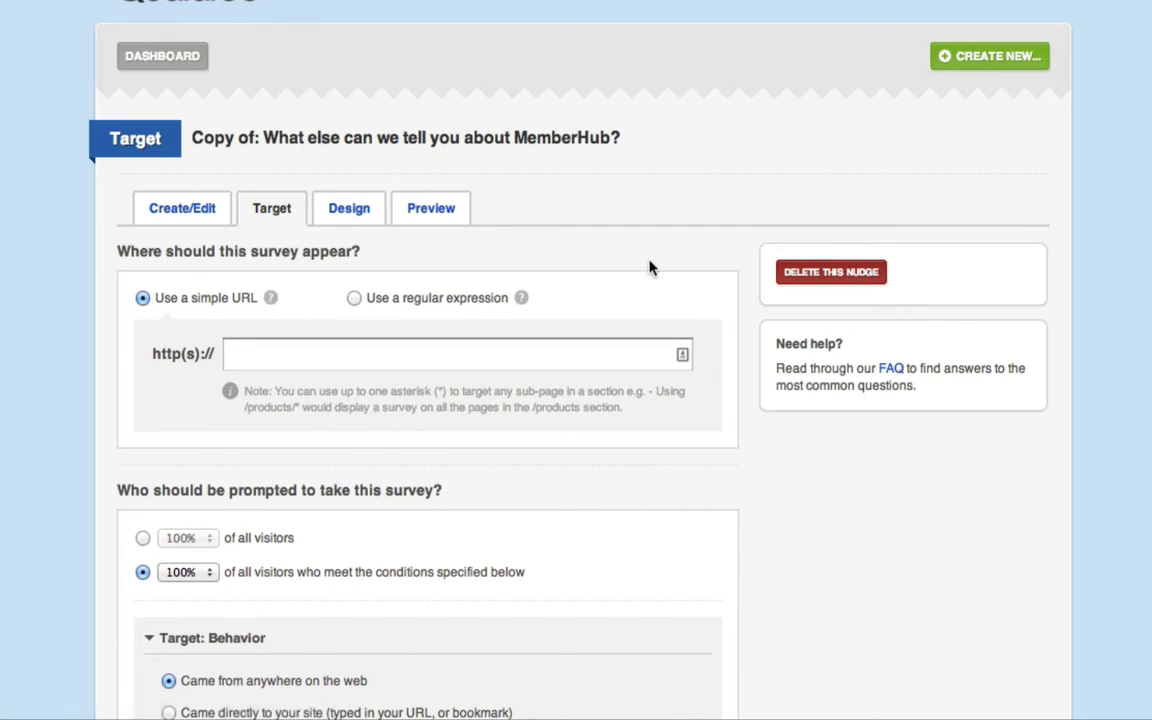
scroll(649, 267, "down", 3)
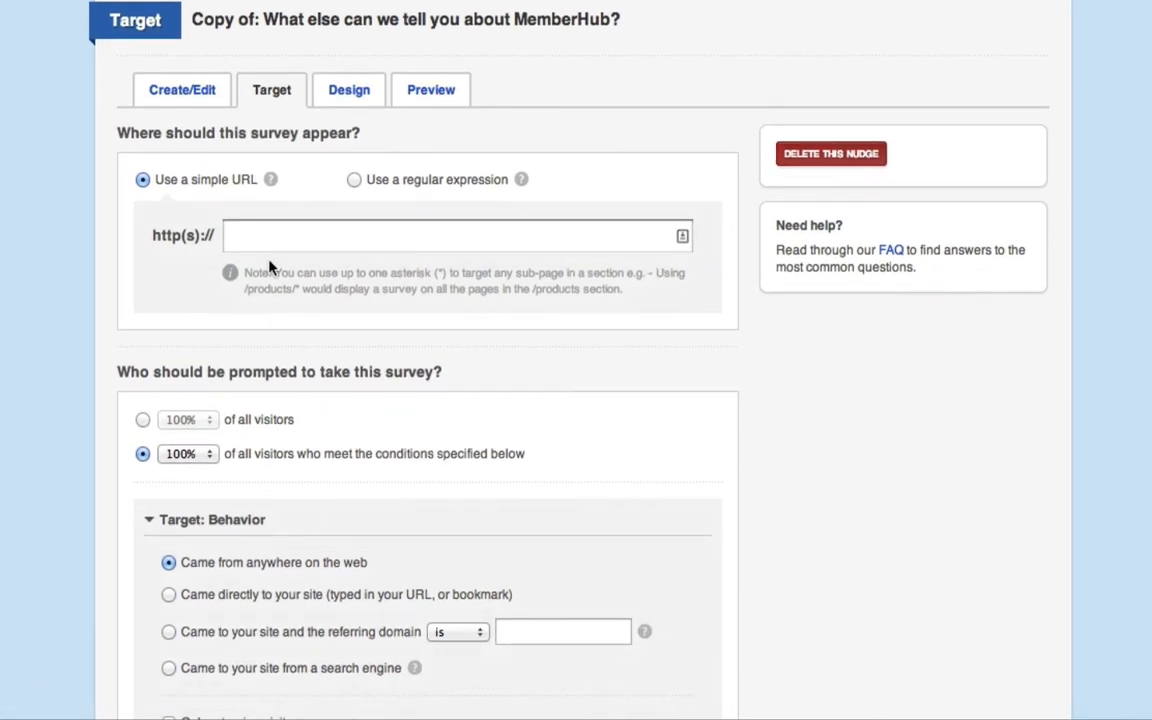